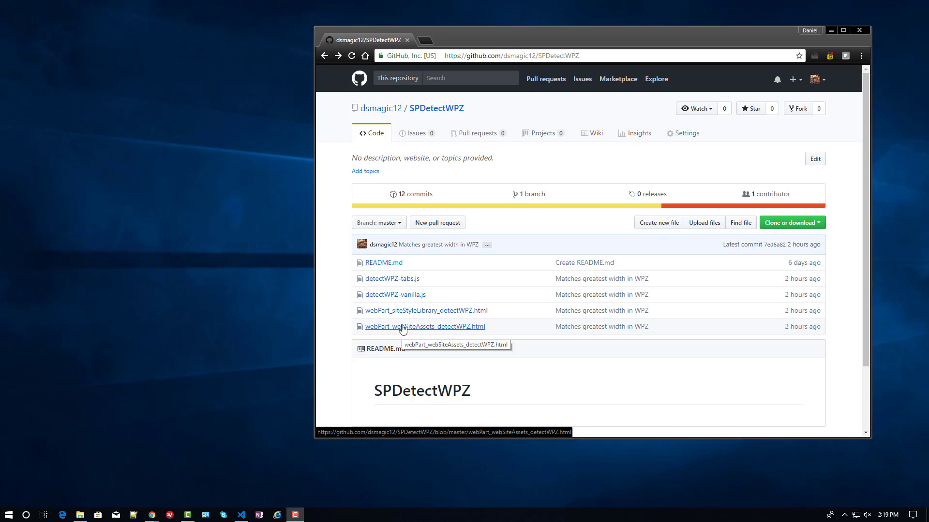
Save the raw detectWPZ-tabs.js file from the SPDetectWPZ repository to the Desktop, and return to the repository's main page.
click(401, 283)
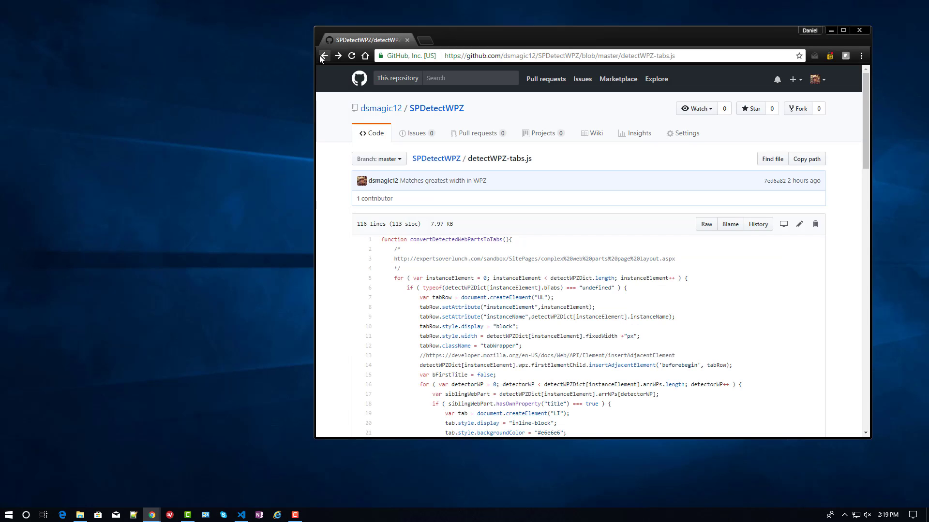
click(706, 225)
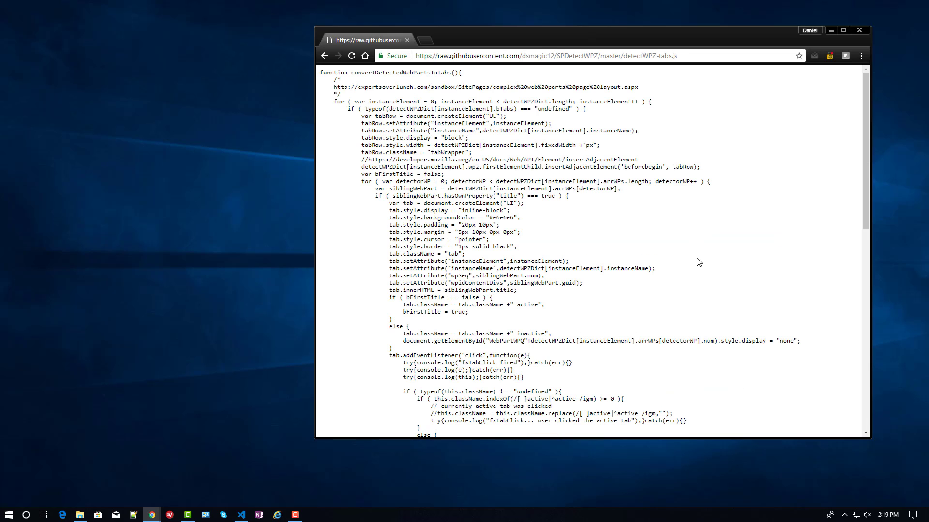
key(ctrl+s)
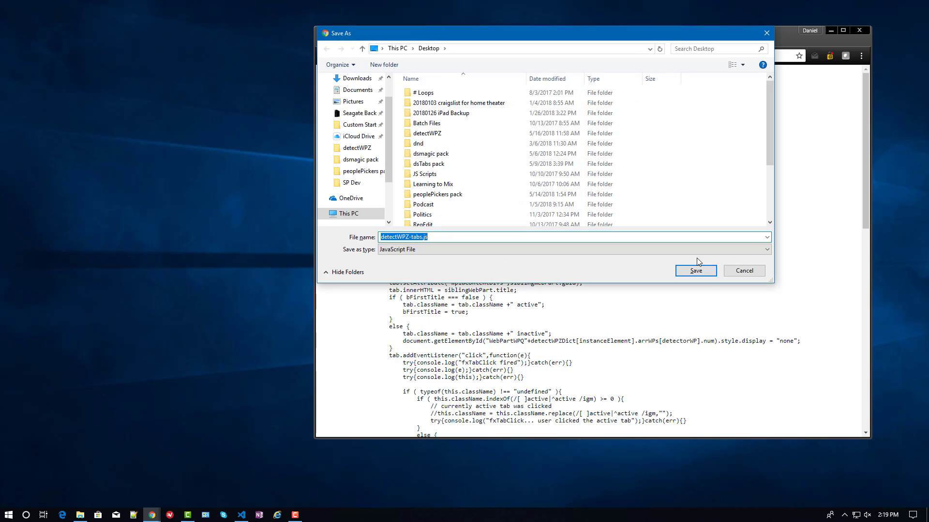
key(End)
click(696, 270)
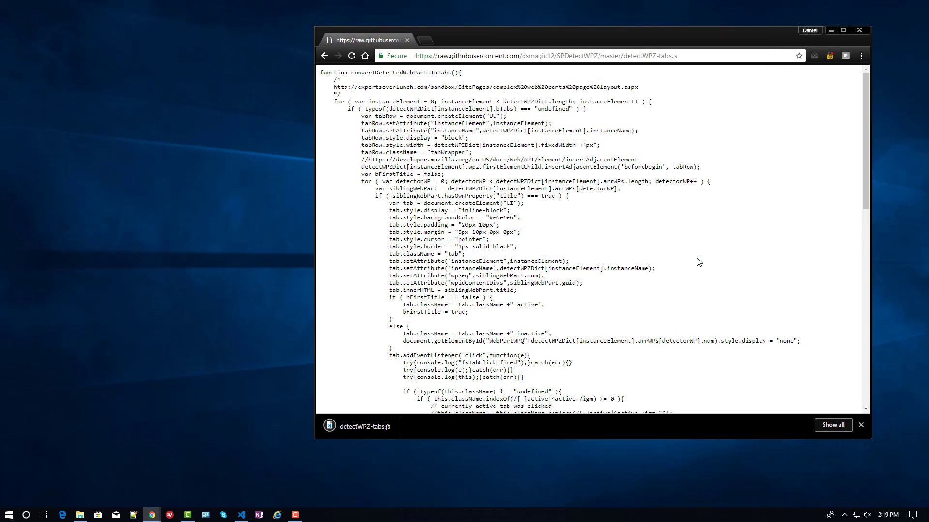
click(332, 58)
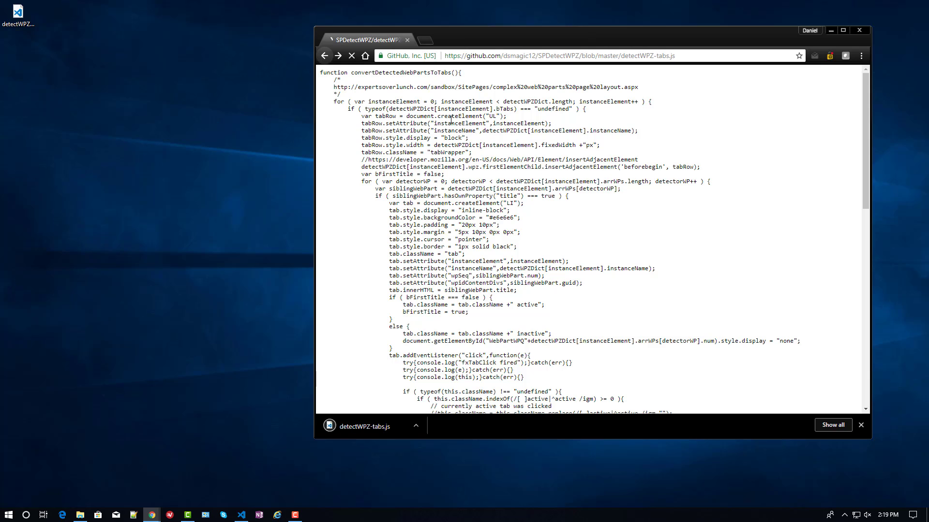
click(861, 424)
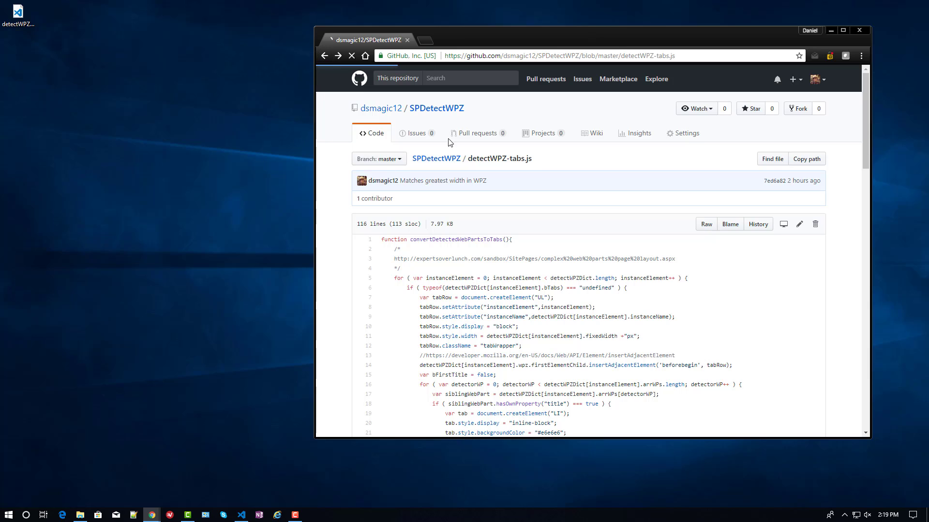
click(432, 109)
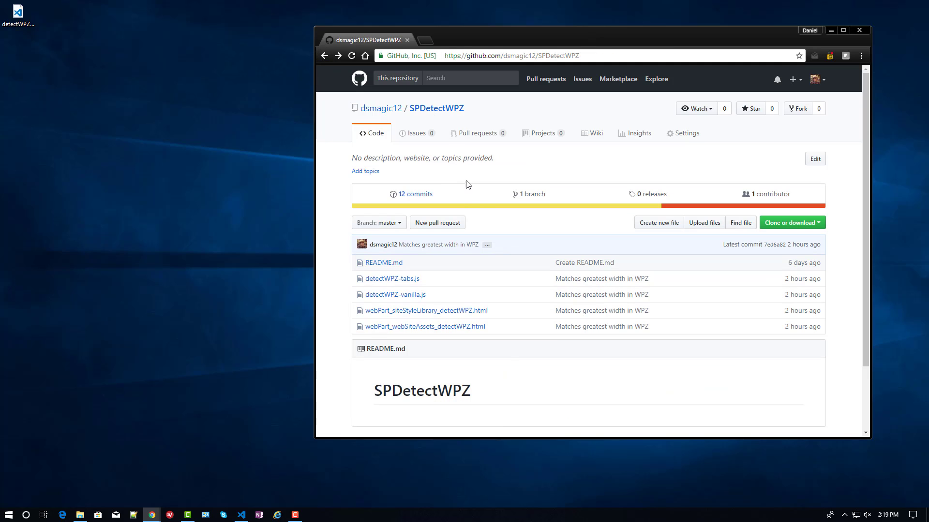
Save the raw detectWPZ-vanilla.js file to the Desktop and return to the repository's file list.
click(414, 296)
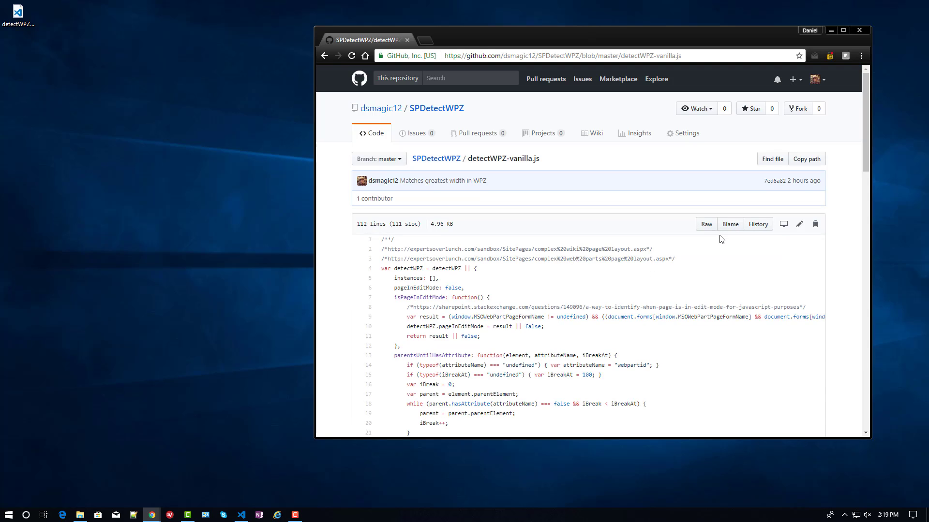
click(708, 226)
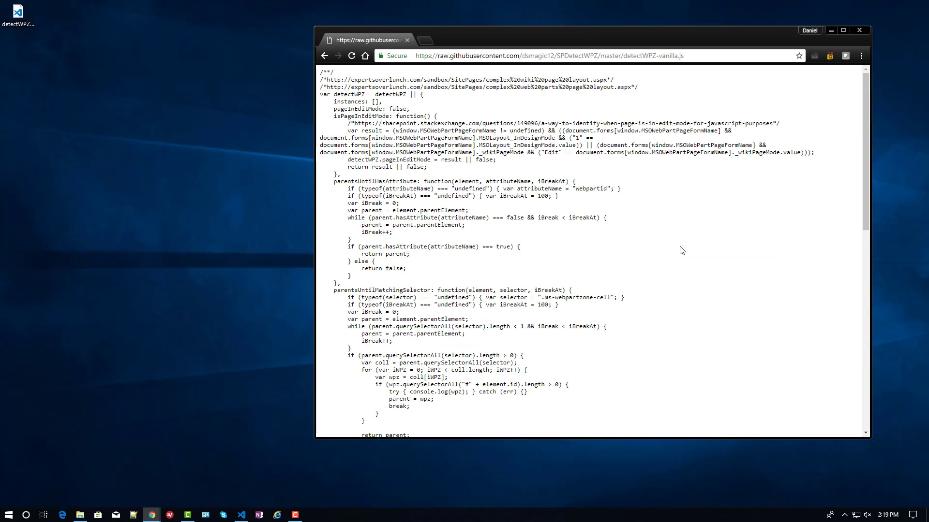
key(ctrl+s)
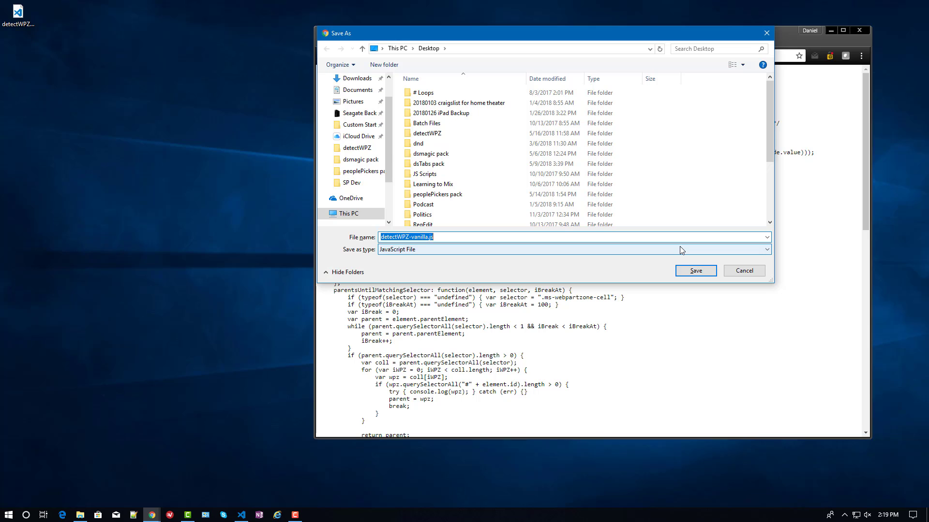
key(Return)
click(861, 425)
click(324, 56)
click(324, 56)
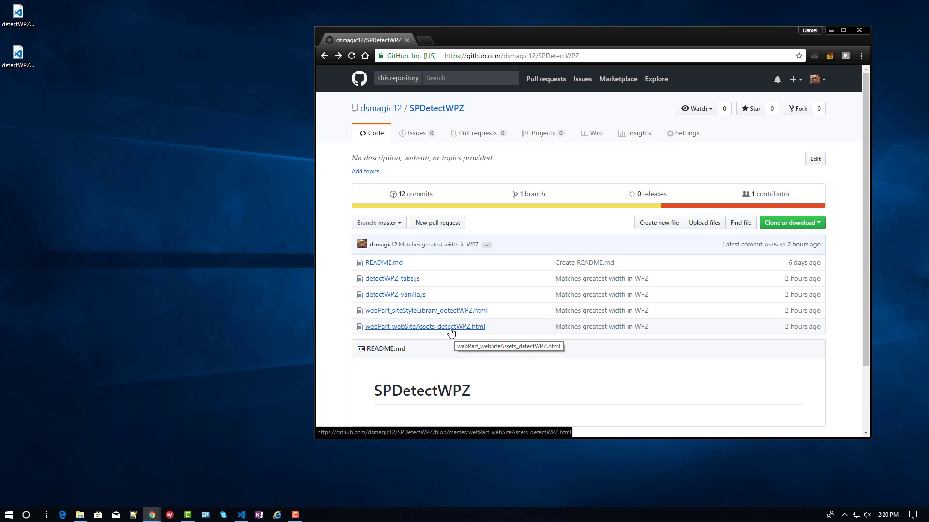
Save the raw webPart_webSiteAssets_detectWPZ.html file from the repository to the Desktop.
click(450, 327)
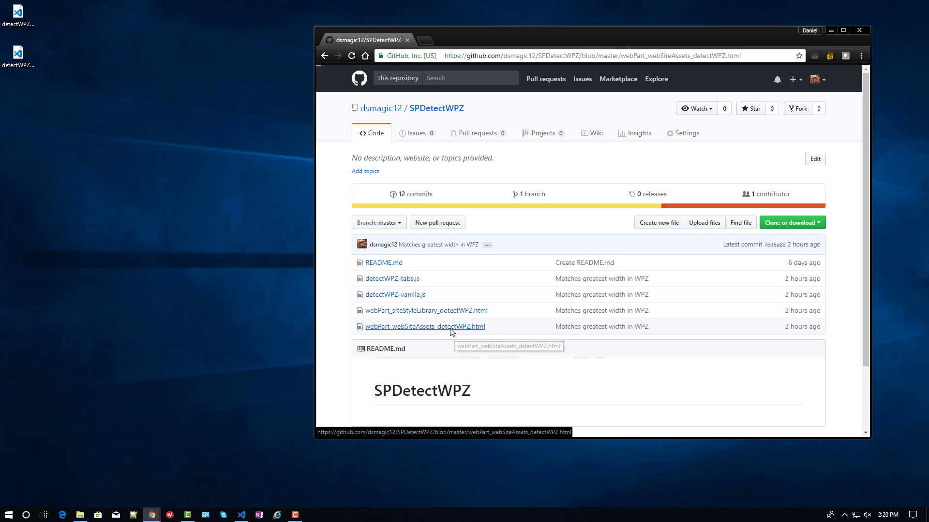
click(705, 231)
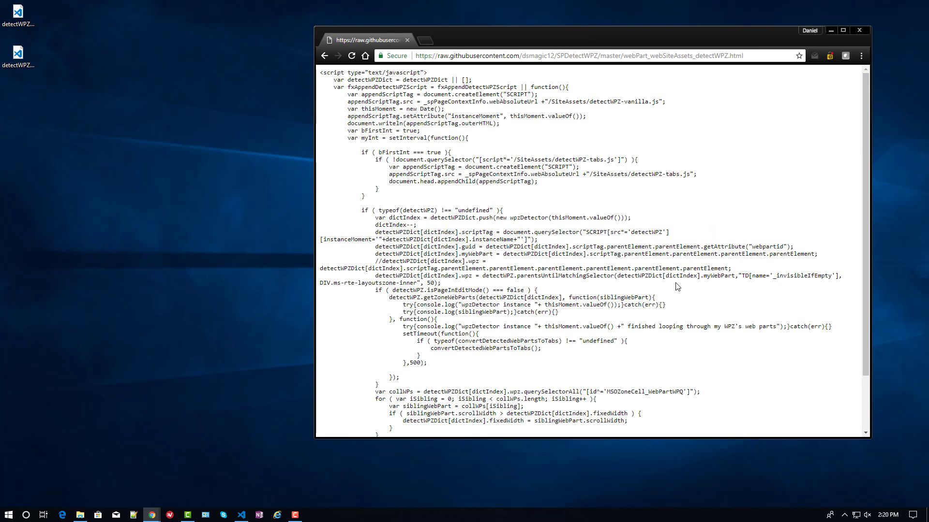
key(ctrl+s)
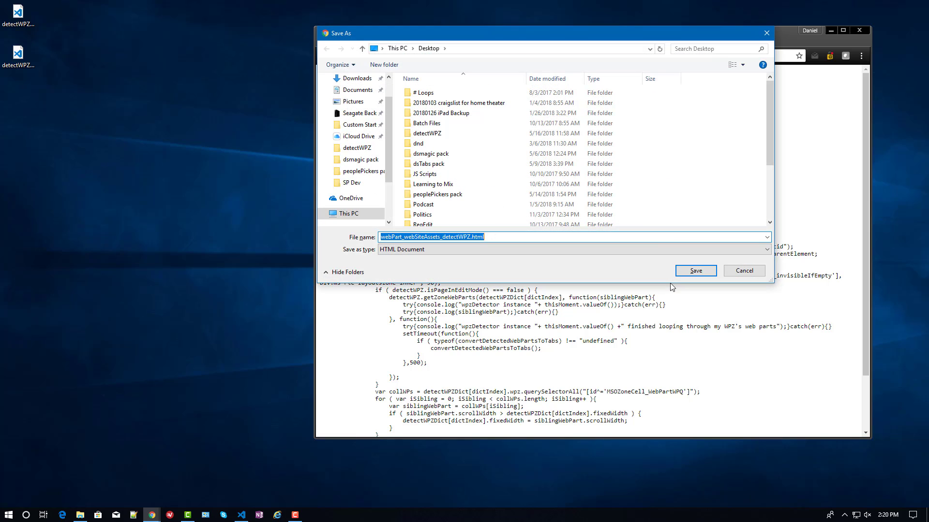
key(Return)
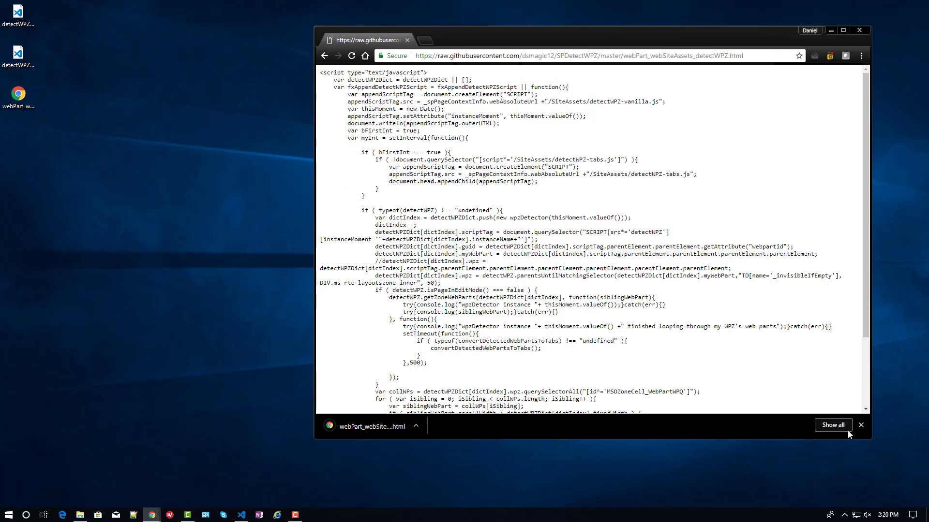
click(860, 425)
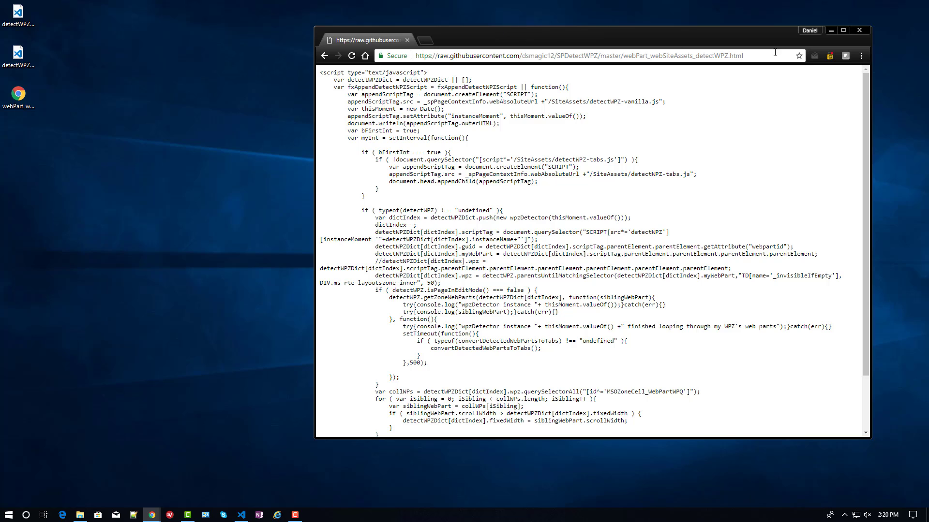
Upload the three saved detectWPZ files from the desktop to the sandbox site's Site Assets library.
click(832, 29)
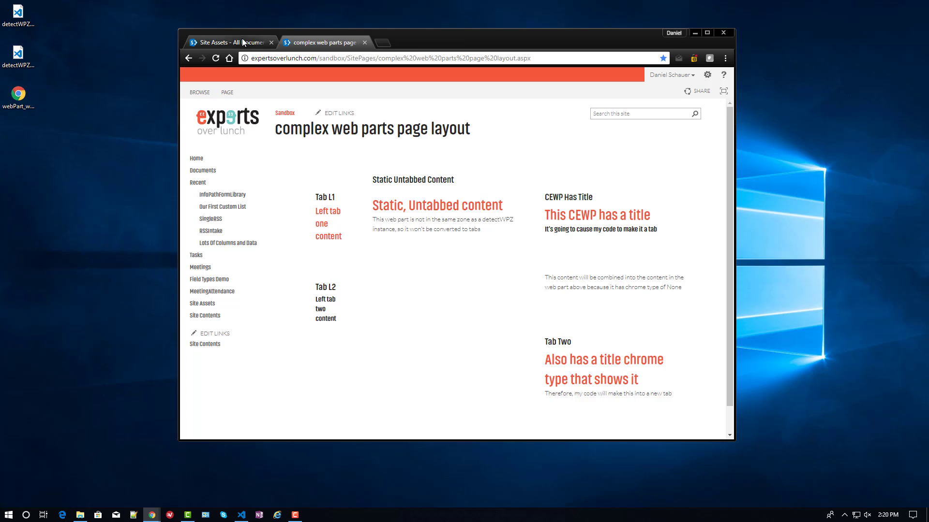
click(227, 42)
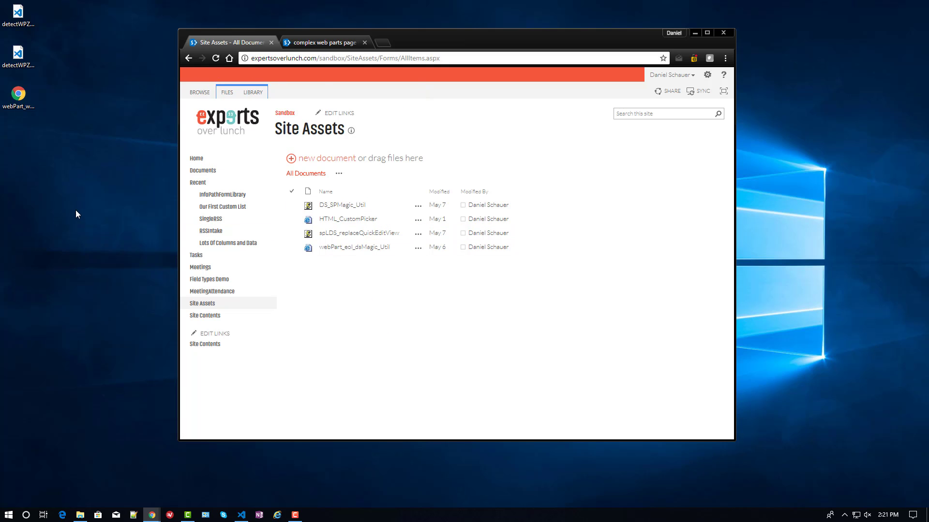
drag(76, 214, 464, 262)
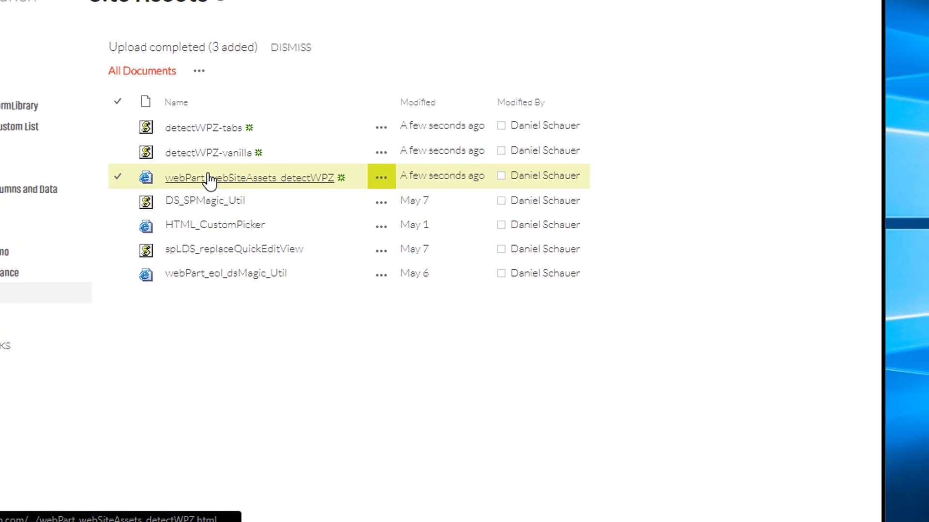
Copy the link address of the uploaded webPart_webSiteAssets_detectWPZ file and paste it into a new Notepad document.
right_click(309, 221)
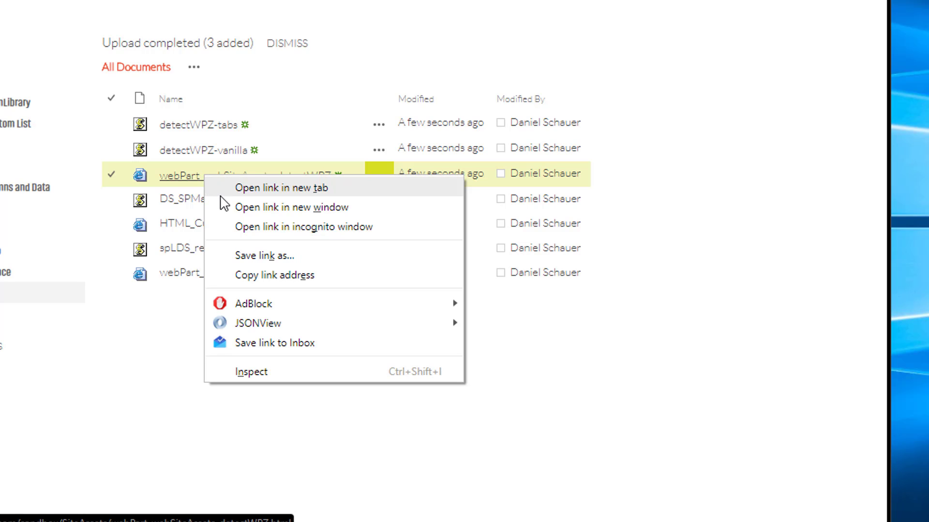
click(286, 276)
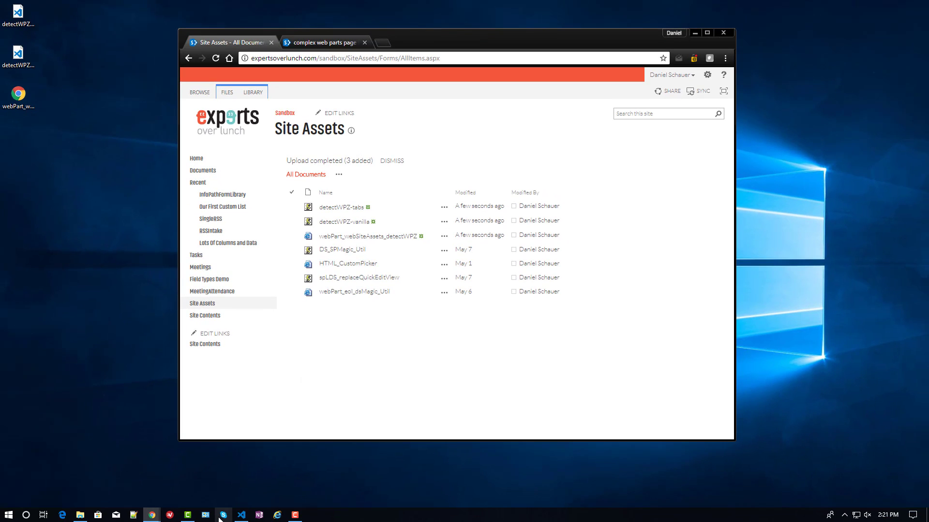
click(8, 515)
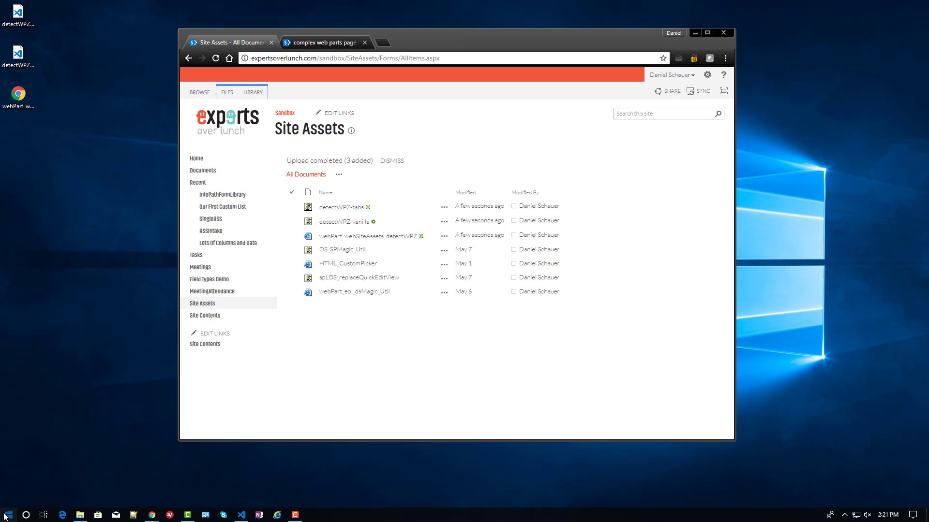
text(NO)
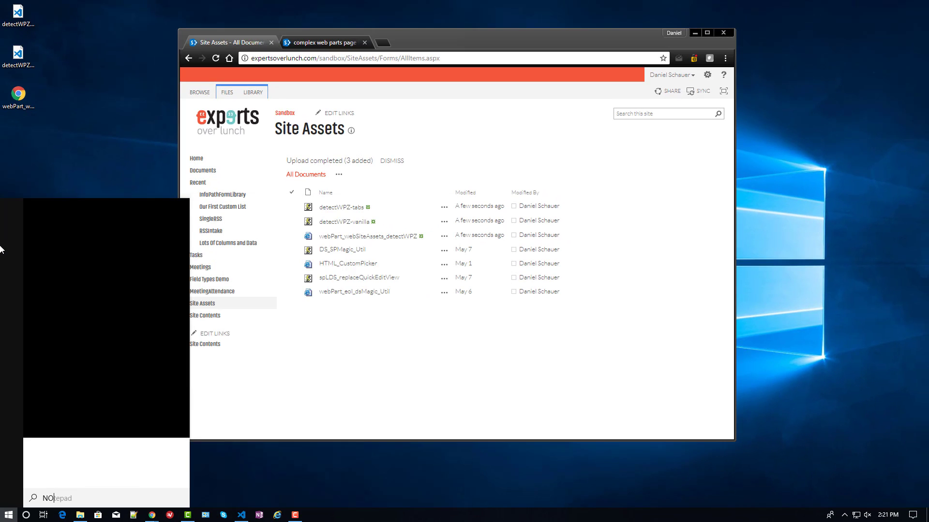
text(TEPAD)
key(Return)
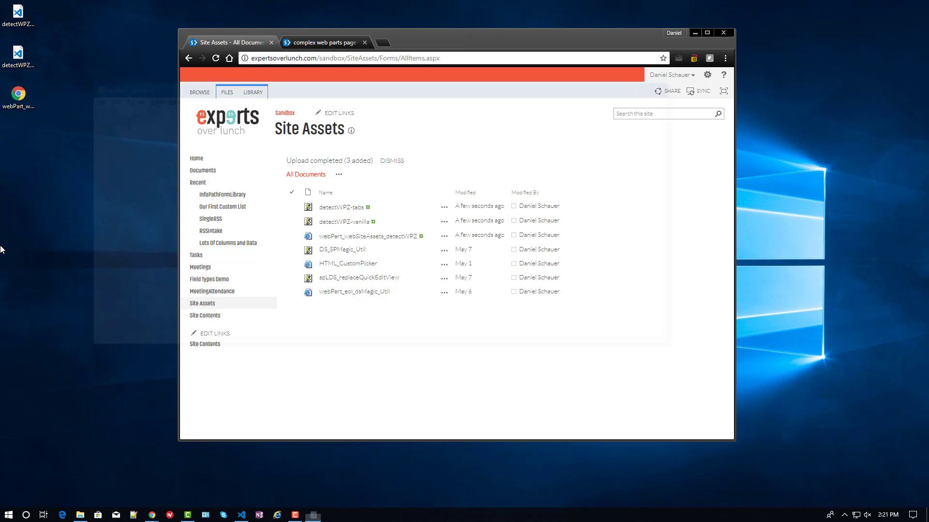
key(ctrl+v)
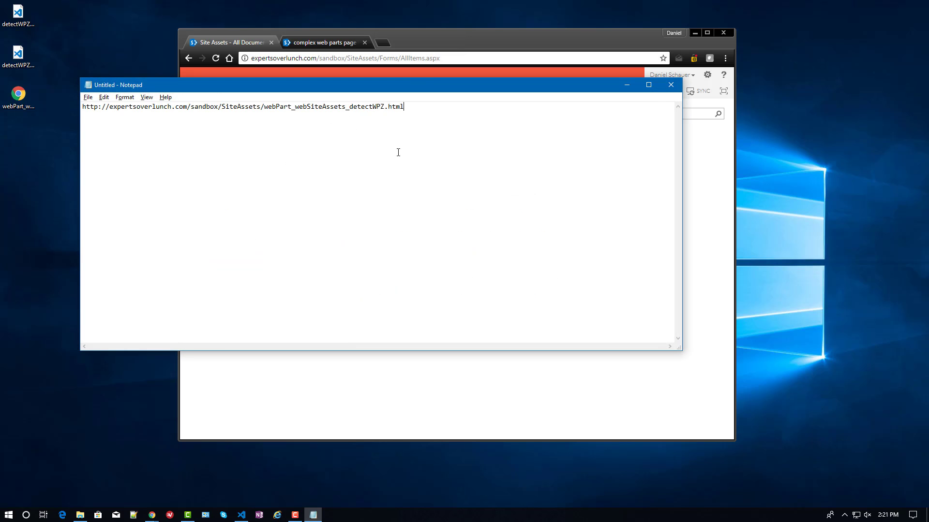
Put the "complex web parts page layout" page into edit mode in a maximized browser window.
click(456, 47)
click(325, 43)
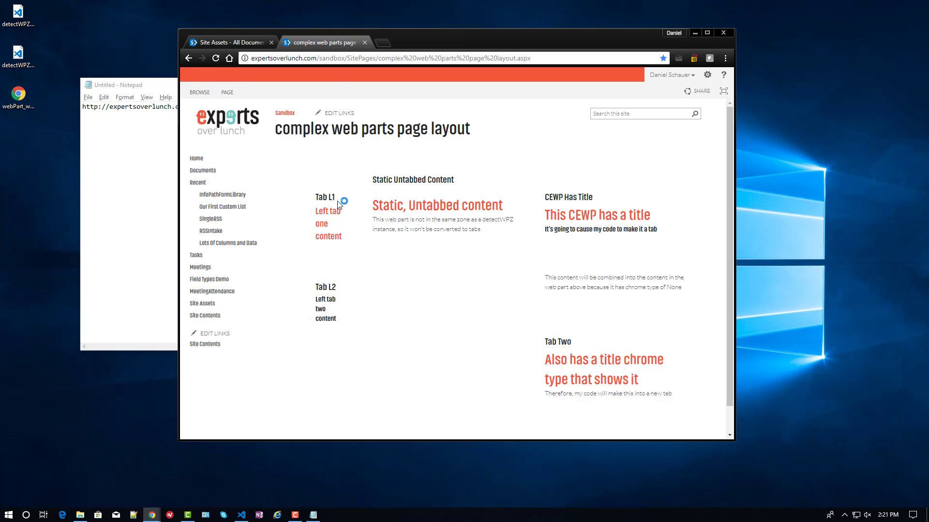
click(228, 92)
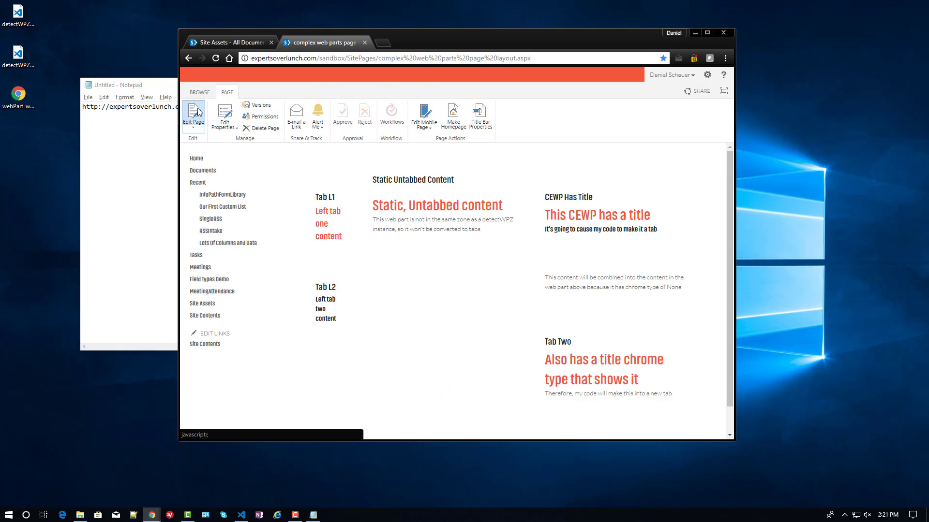
click(707, 32)
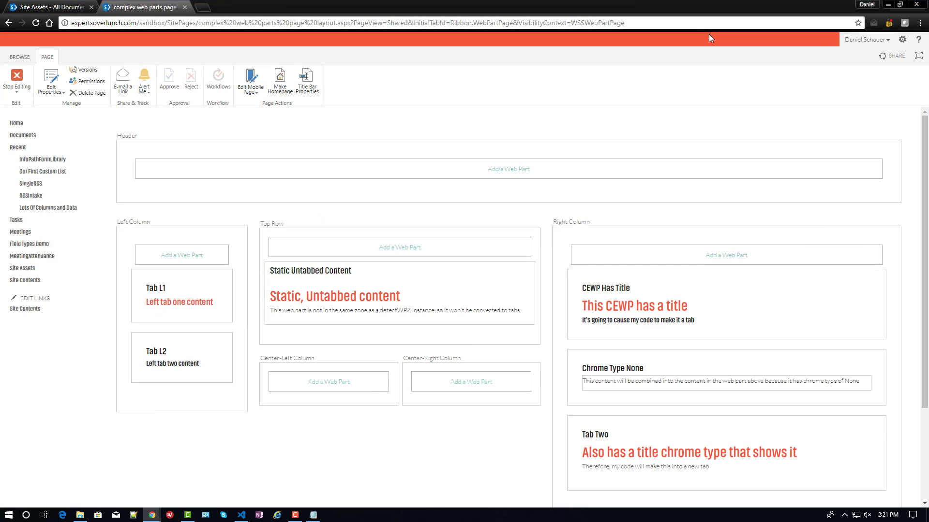
Add a Content Editor web part from the Media and Content category to the Left Column zone.
click(179, 257)
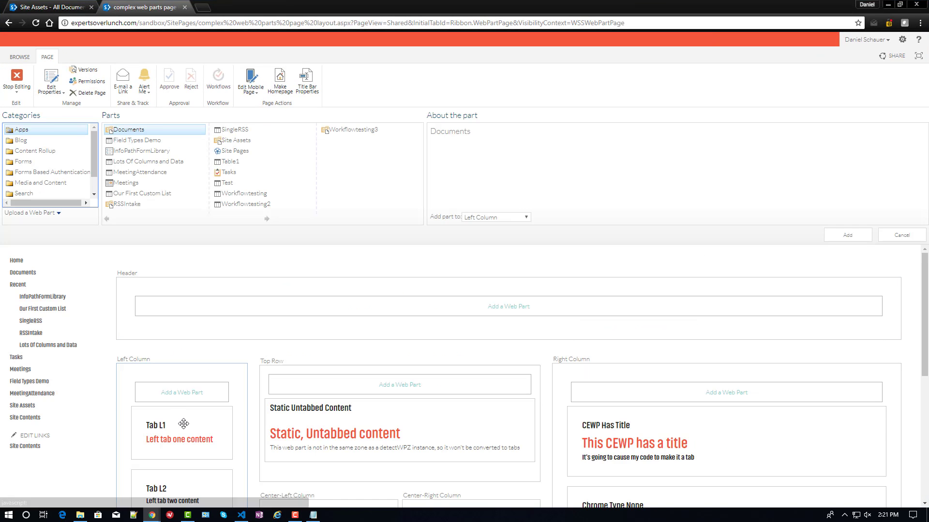
click(59, 184)
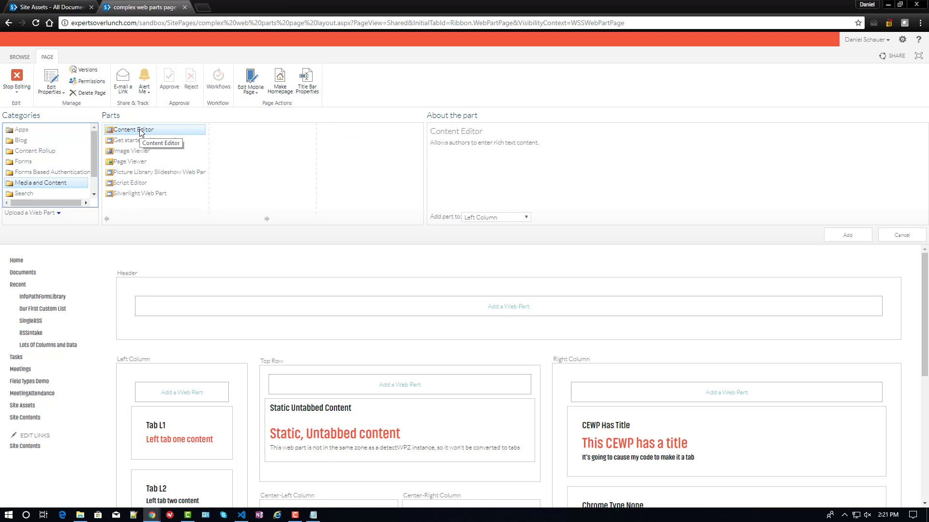
click(860, 241)
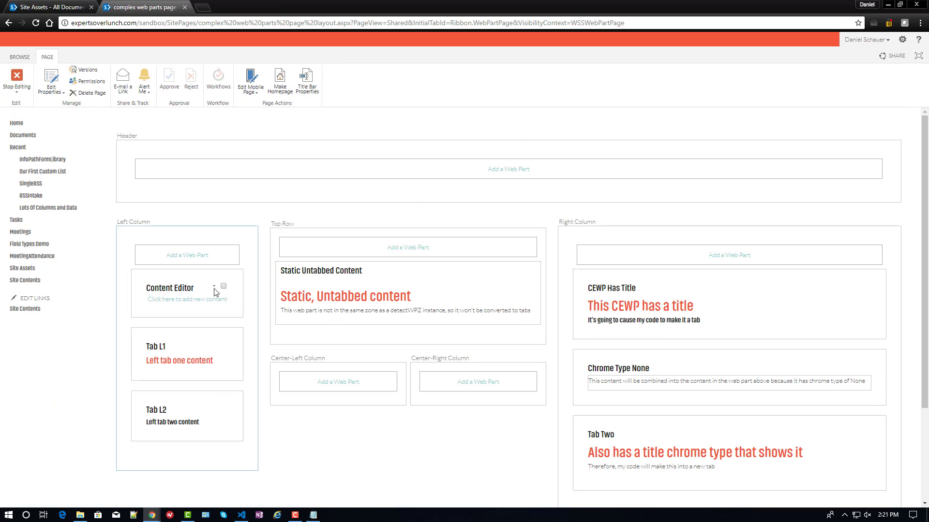
Edit the new Content Editor web part and set its content link to the copied webPart_webSiteAssets_detectWPZ.html URL.
click(214, 286)
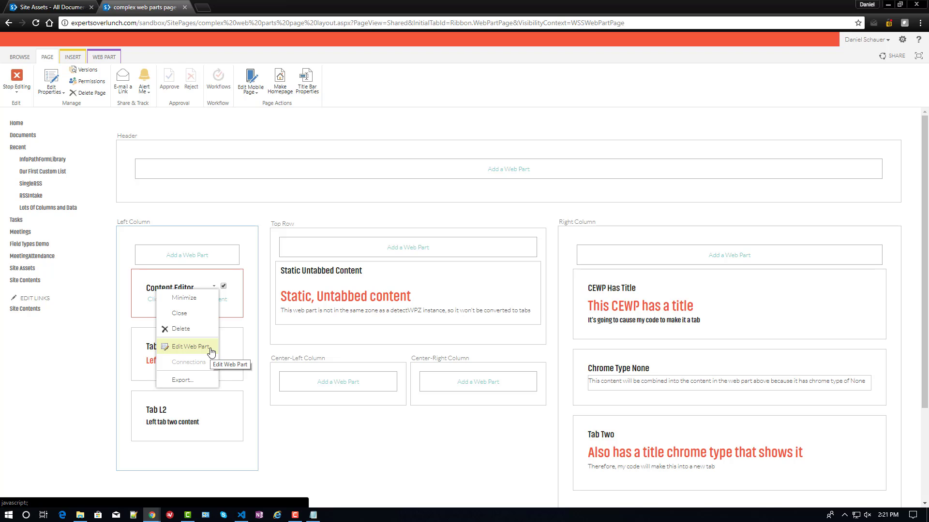
click(210, 351)
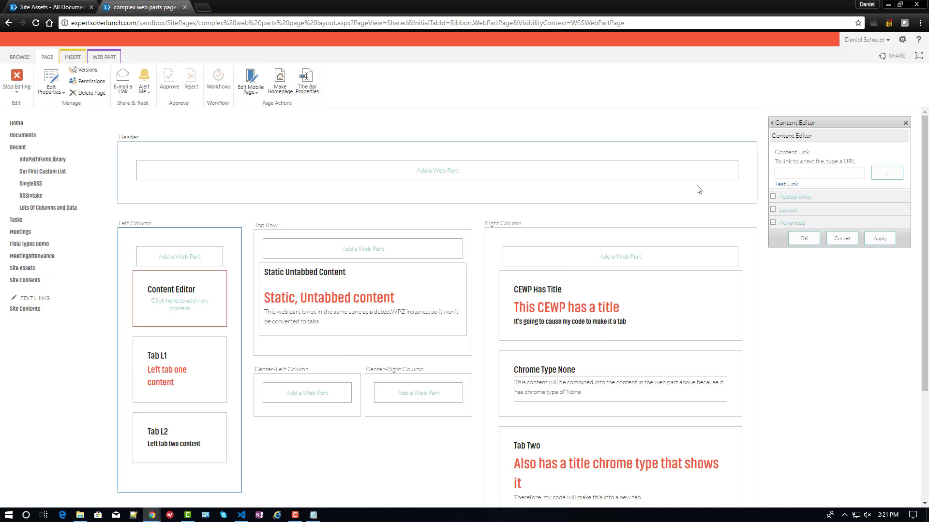
click(784, 173)
key(ctrl+v)
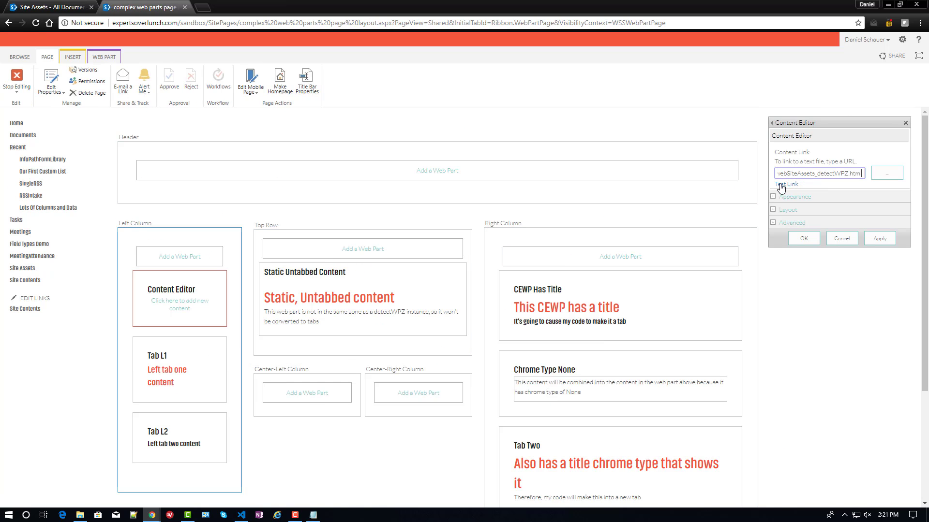
Title the Left Column's new Content Editor web part "Content Editor - DETECTWPZ 1" and set its chrome type to None.
click(773, 197)
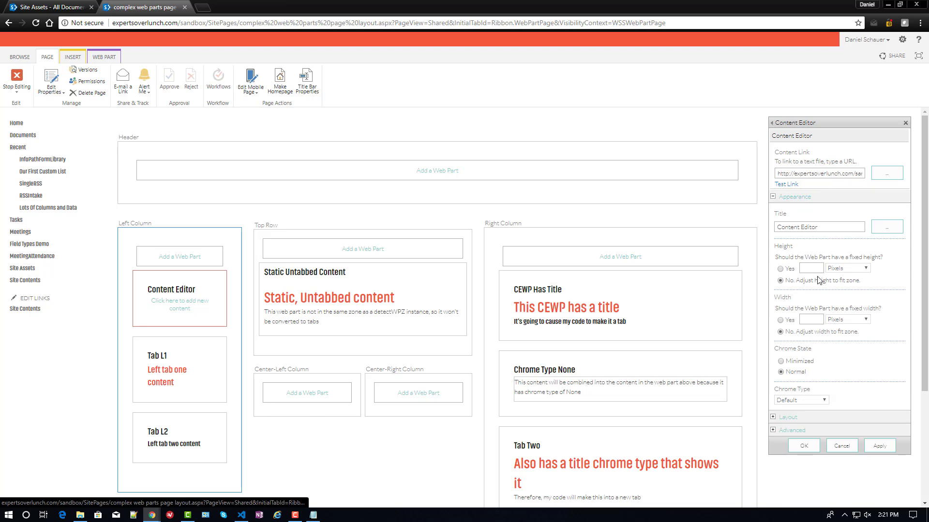
click(832, 230)
key(ctrl+a)
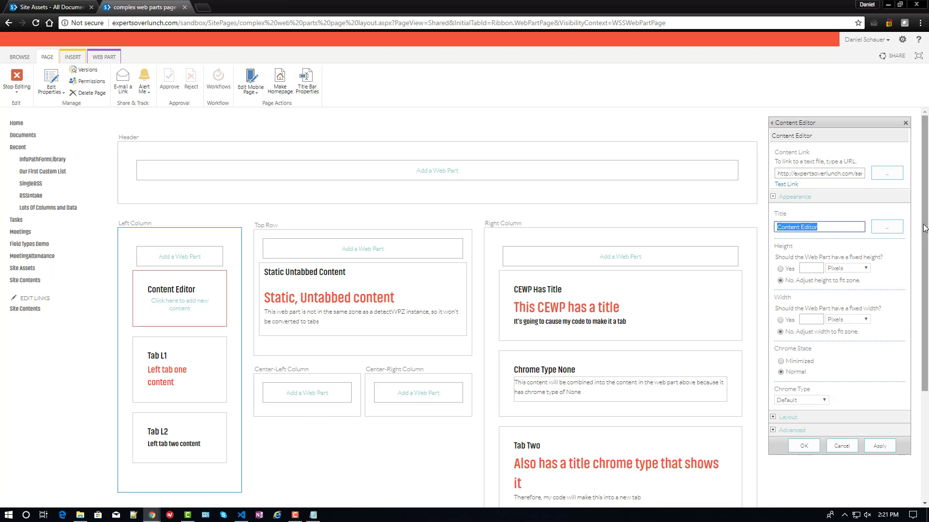
key(End)
text(- DETECTWPZ )
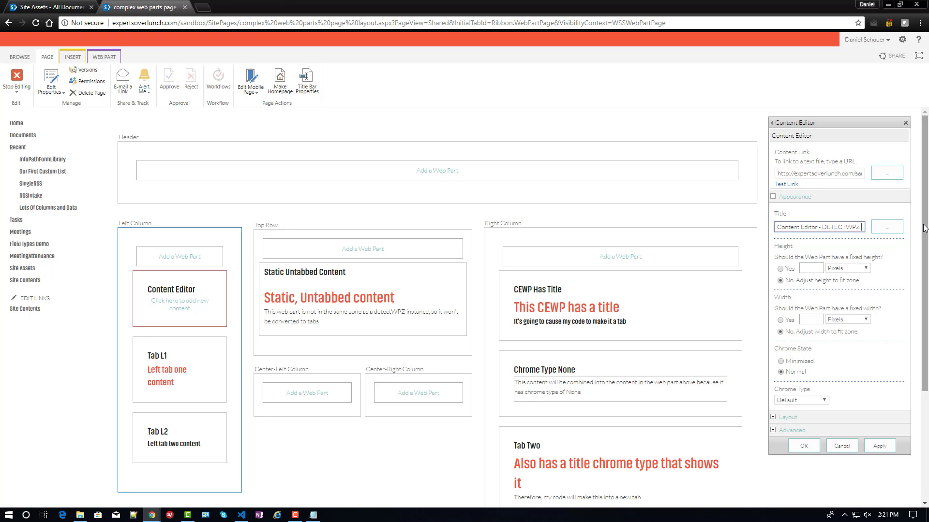
text(2)
key(Tab)
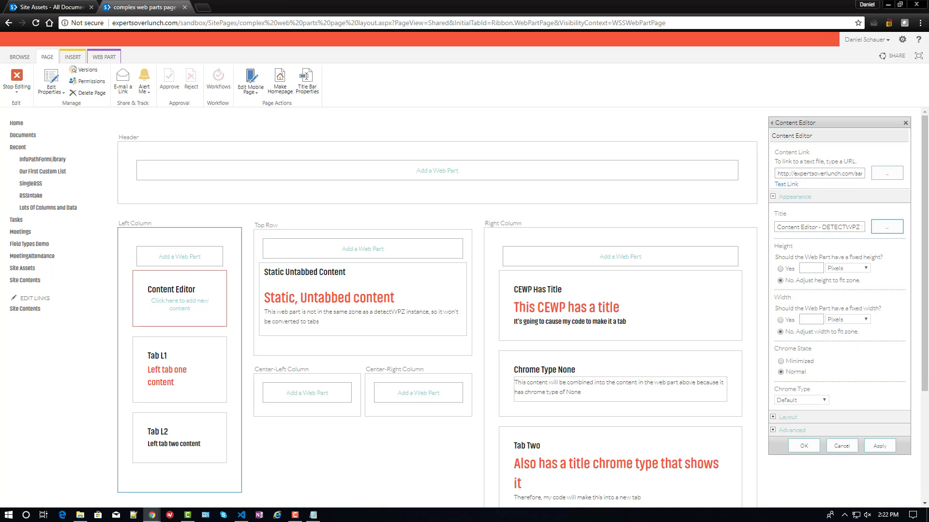
click(783, 400)
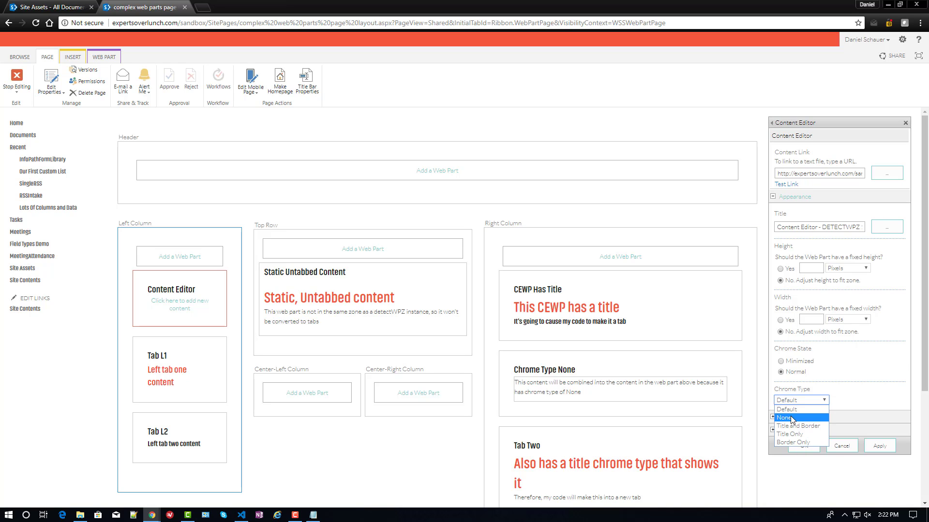
click(791, 417)
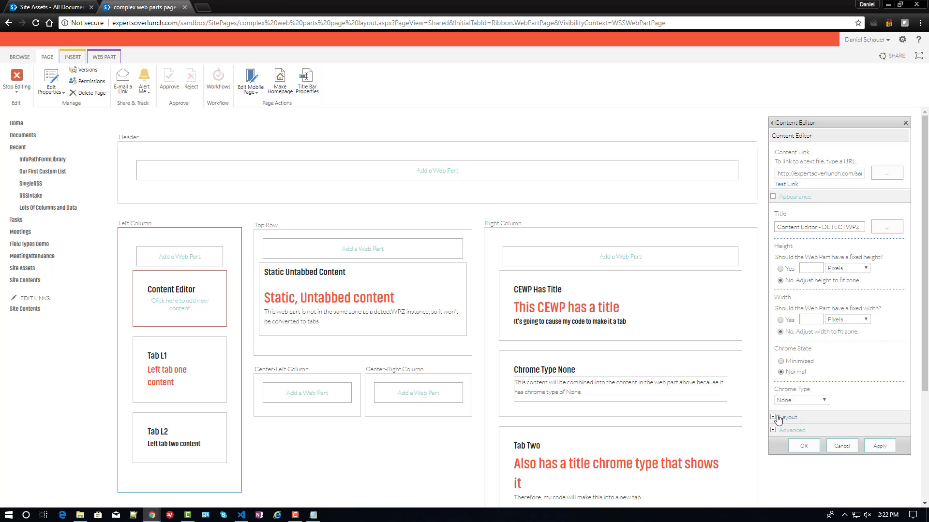
Set the Left Column Content Editor web part's zone index to 3 and apply the changes.
click(784, 418)
scroll(822, 421, down, 2)
click(841, 418)
double_click(841, 419)
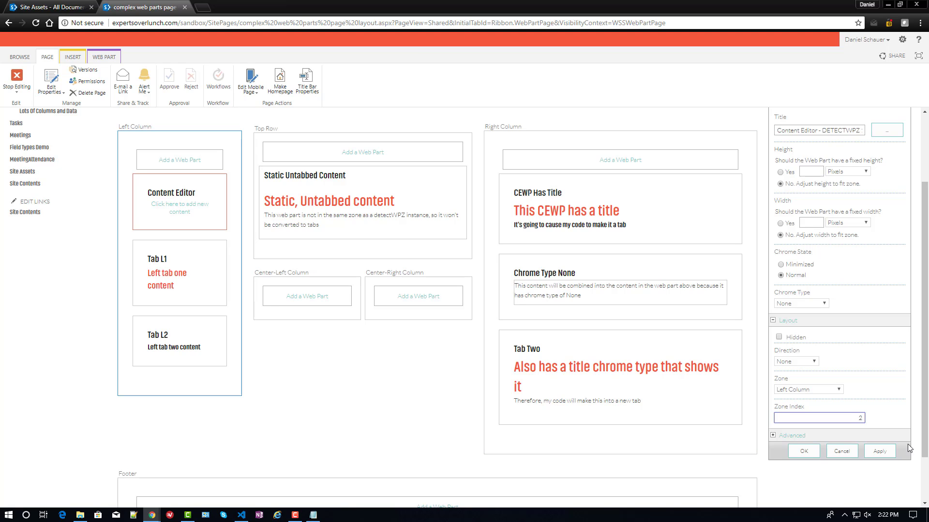
click(892, 453)
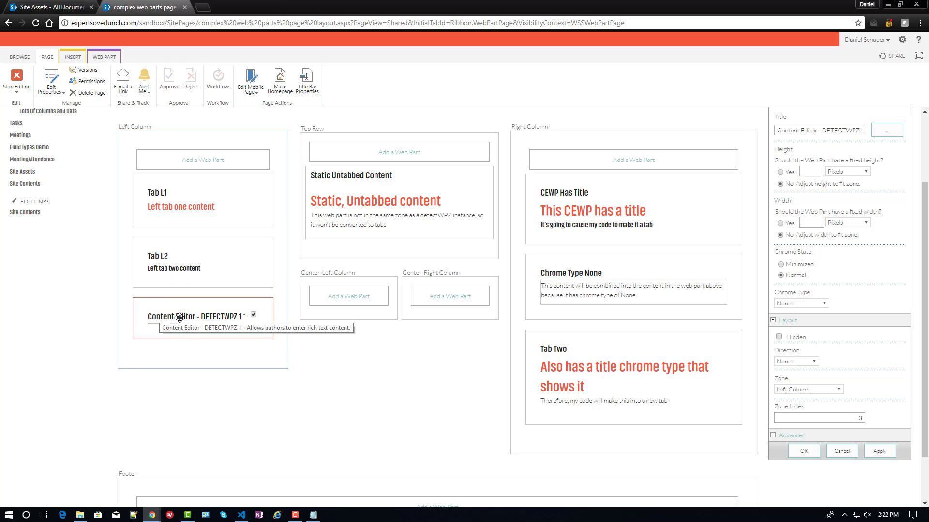
scroll(846, 122, up, 2)
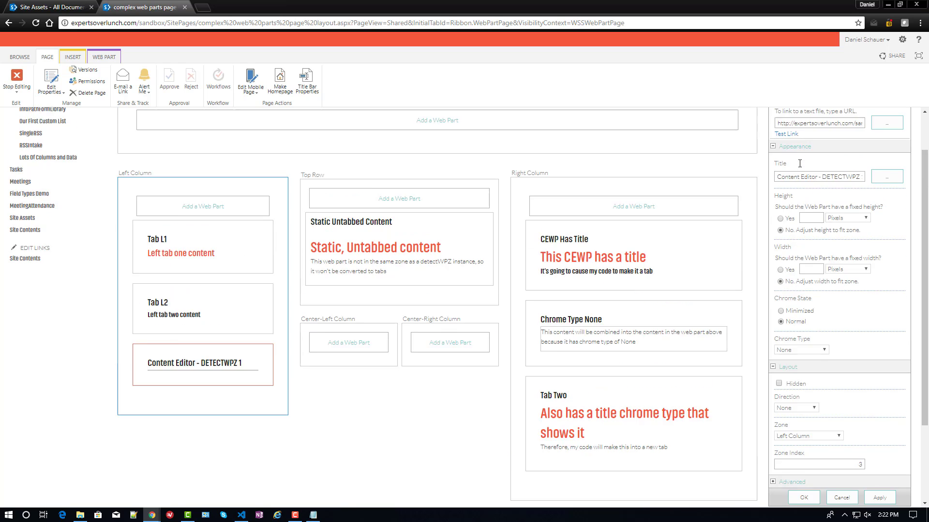
scroll(838, 382, down, 2)
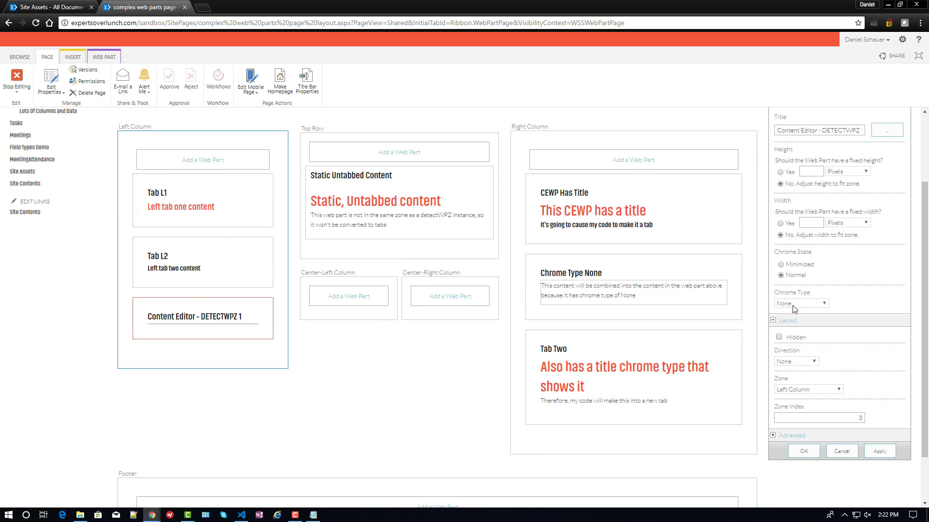
Add a Content Editor web part to the Right Column zone and set its content link to the copied webPart_webSiteAssets_detectWPZ.html URL.
click(640, 160)
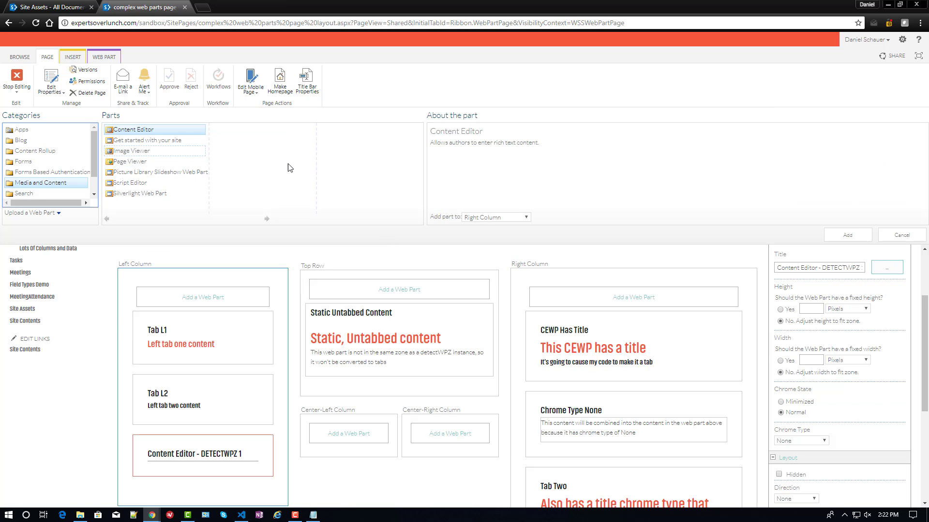
click(841, 236)
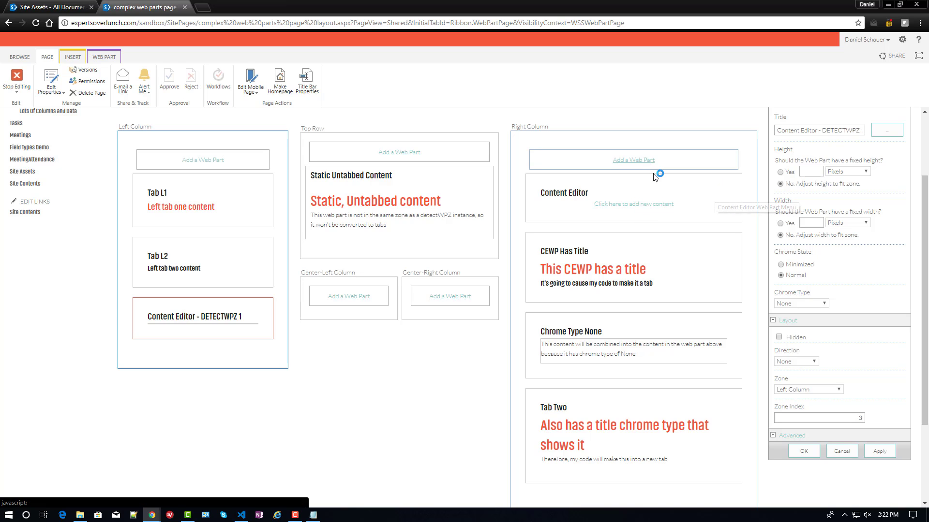
click(714, 193)
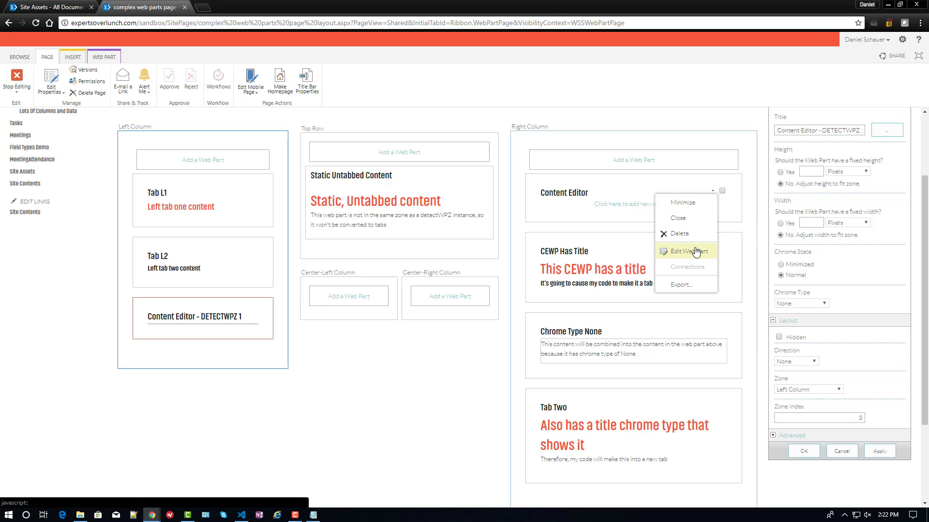
click(697, 249)
scroll(785, 195, up, 2)
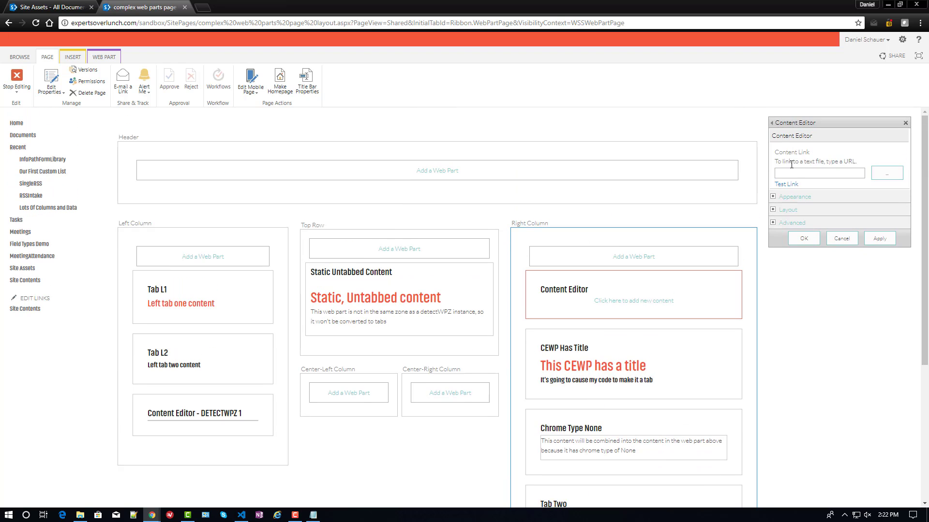
click(798, 173)
key(ctrl+v)
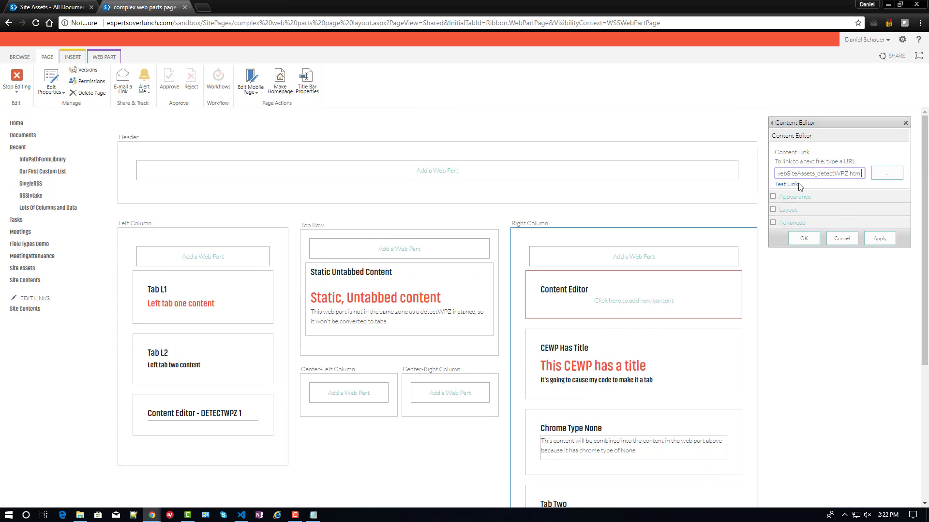
Title the Right Column's new Content Editor web part "Content Editor - DetectWPZ 2" and set its chrome type to None.
click(773, 196)
click(831, 227)
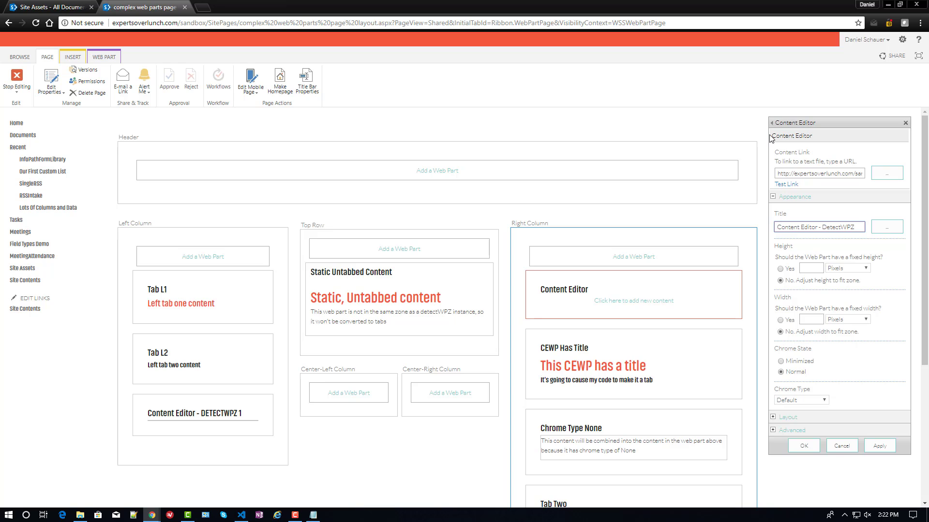
click(788, 401)
click(789, 415)
Set the Right Column Content Editor web part's zone index to 5 and apply the changes.
click(789, 416)
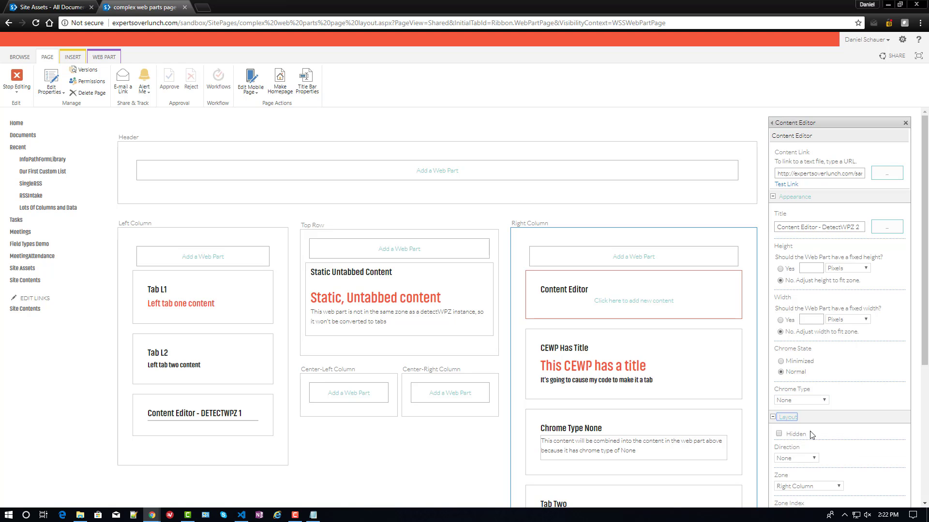
scroll(822, 425, down, 2)
click(842, 417)
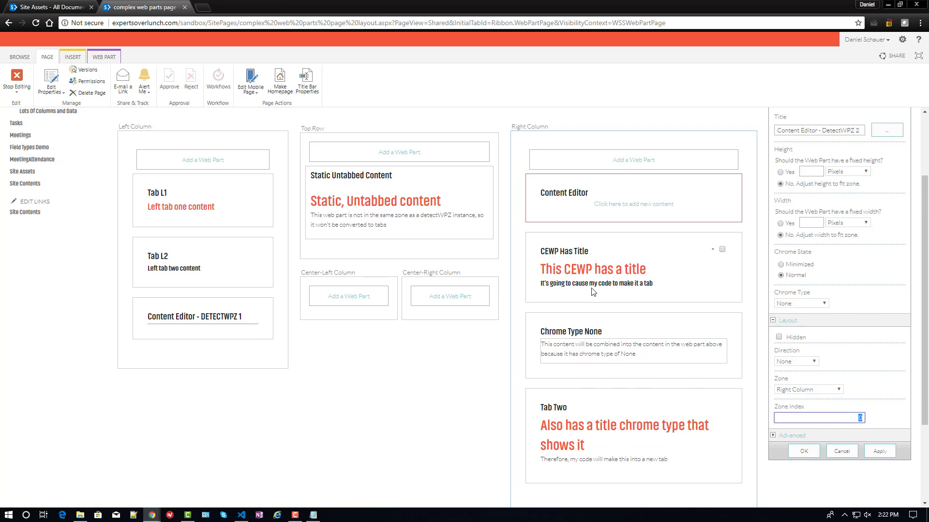
click(887, 451)
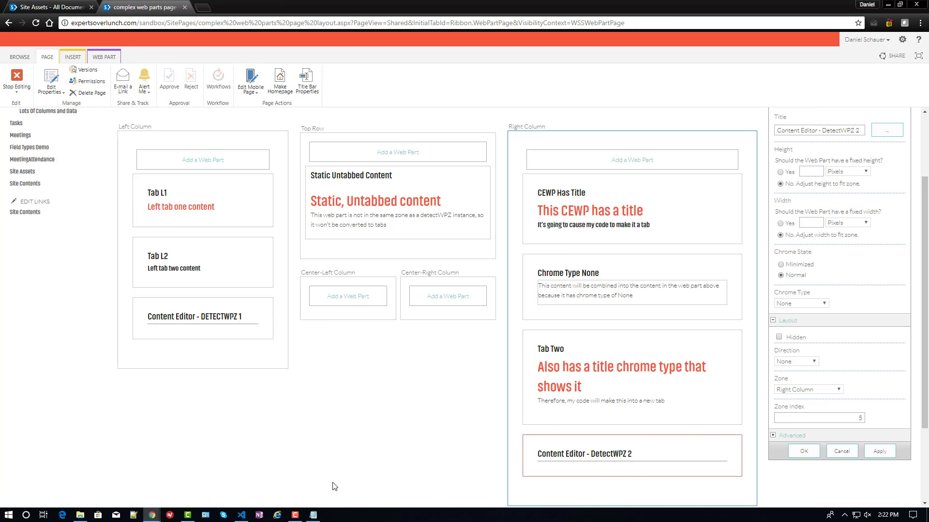
Accept the web part properties and stop editing the page.
scroll(798, 189, up, 2)
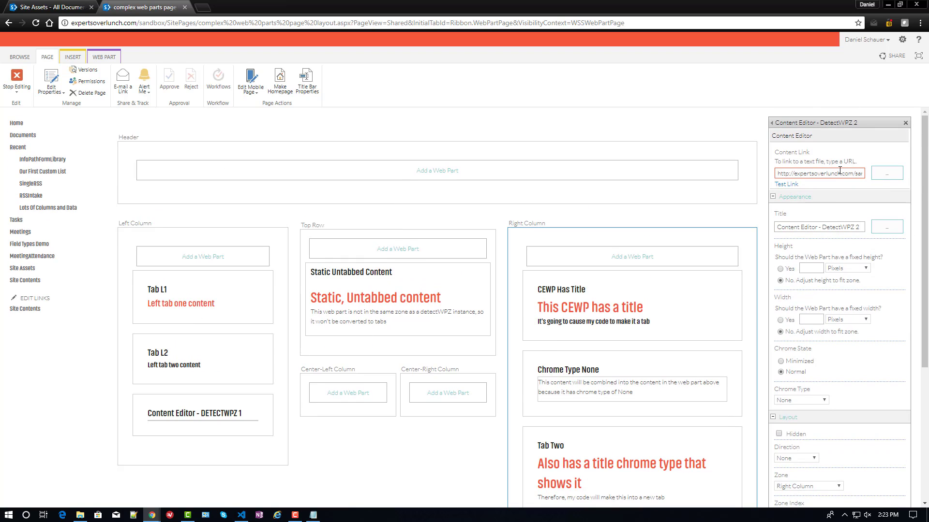
scroll(834, 183, down, 3)
click(802, 406)
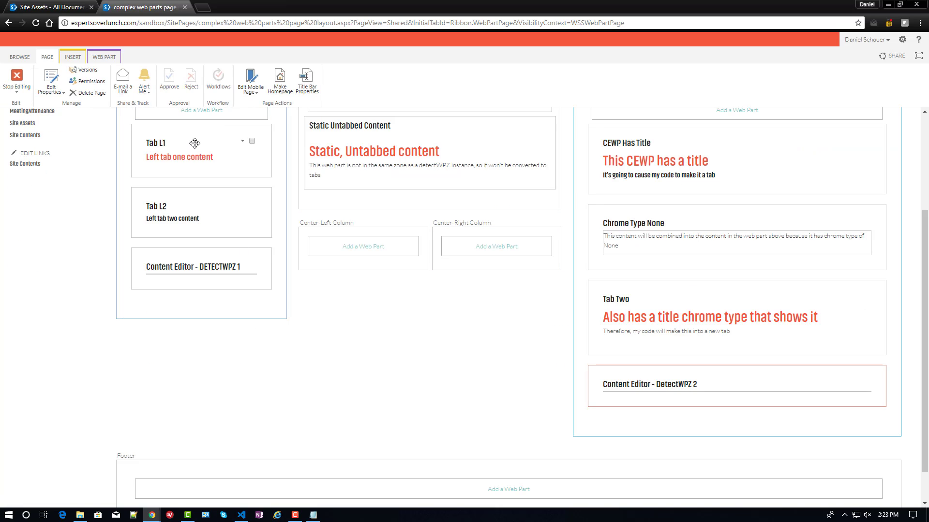
scroll(198, 186, up, 2)
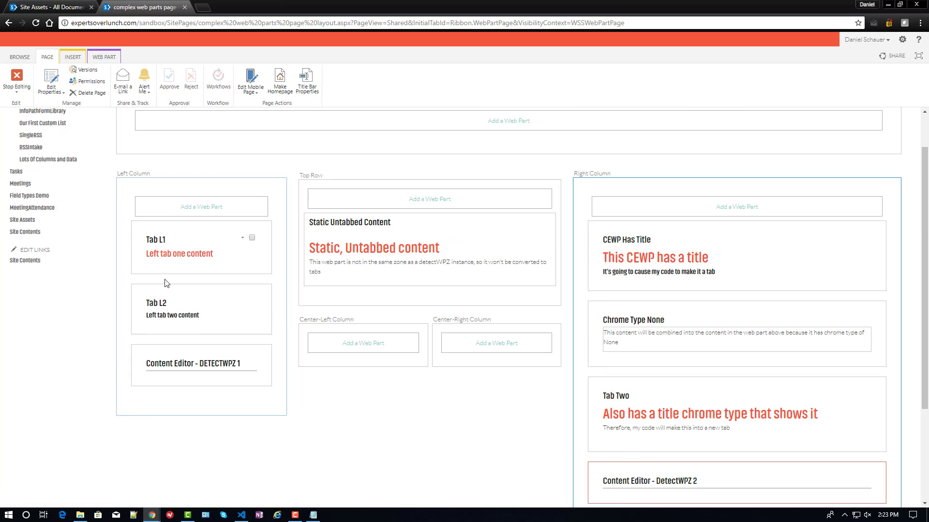
click(11, 77)
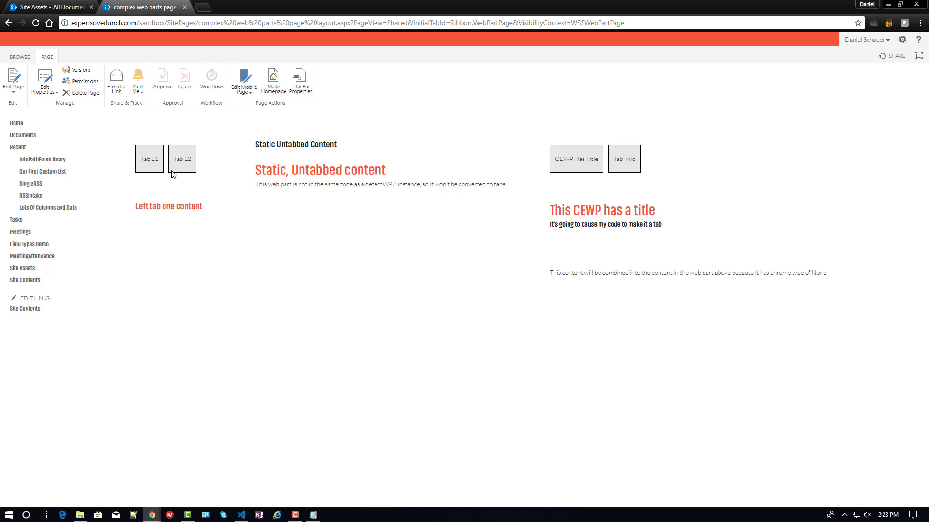
Test the tabs of both columns by switching between CEWP Has Title and Tab Two, and between Tab L1 and Tab L2.
click(630, 162)
click(590, 162)
click(616, 163)
click(574, 168)
click(179, 157)
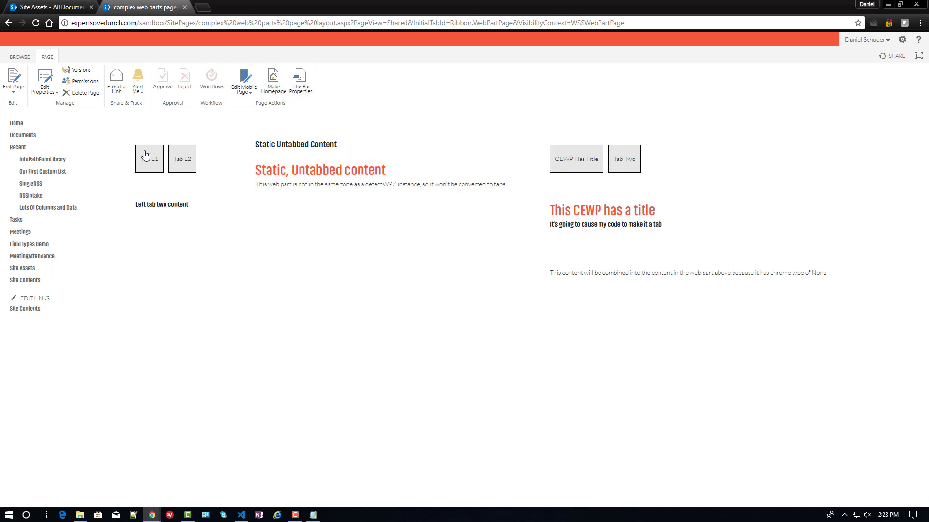
click(145, 155)
click(637, 165)
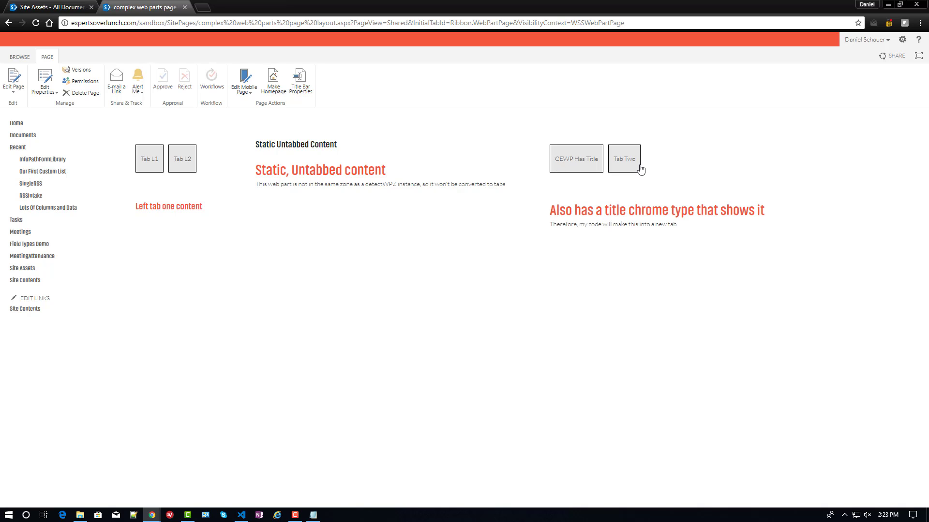
click(575, 164)
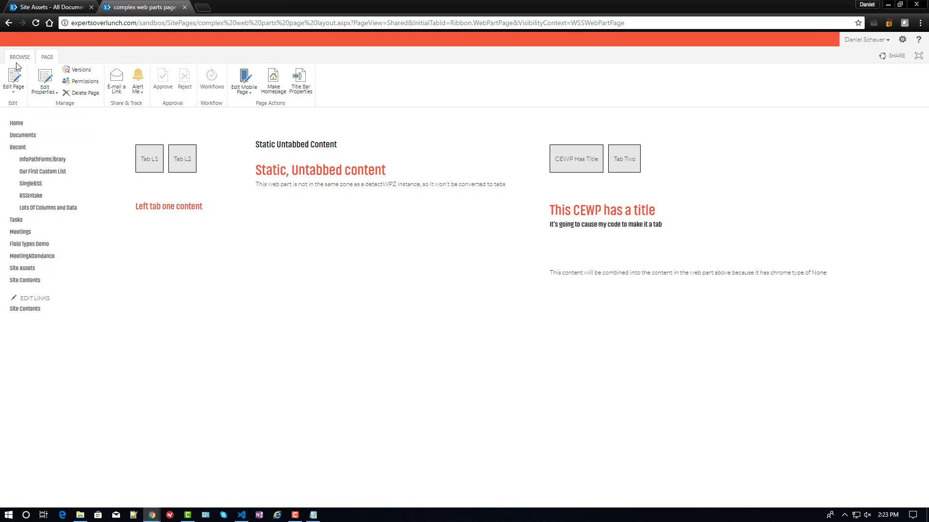
Reopen the page in edit mode to examine how the Right Column's web parts are arranged, and stop editing.
click(13, 78)
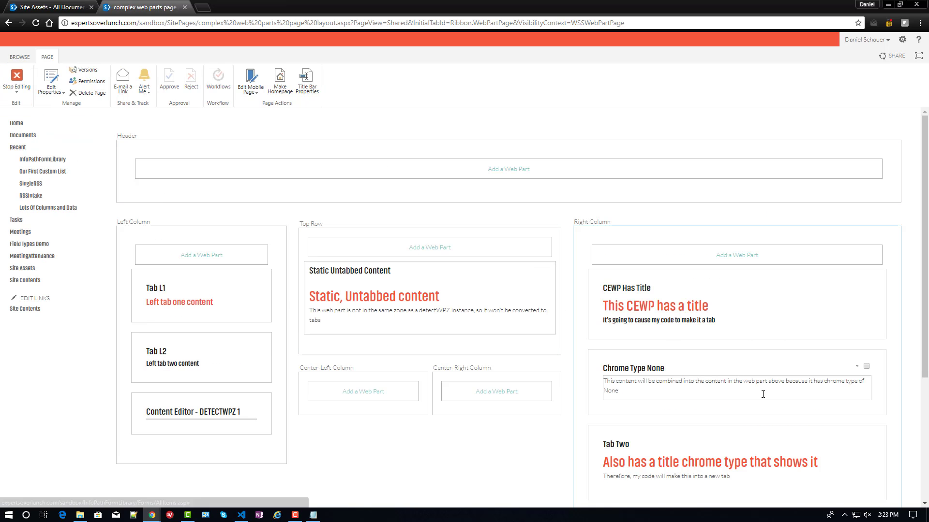
scroll(701, 387, down, 1)
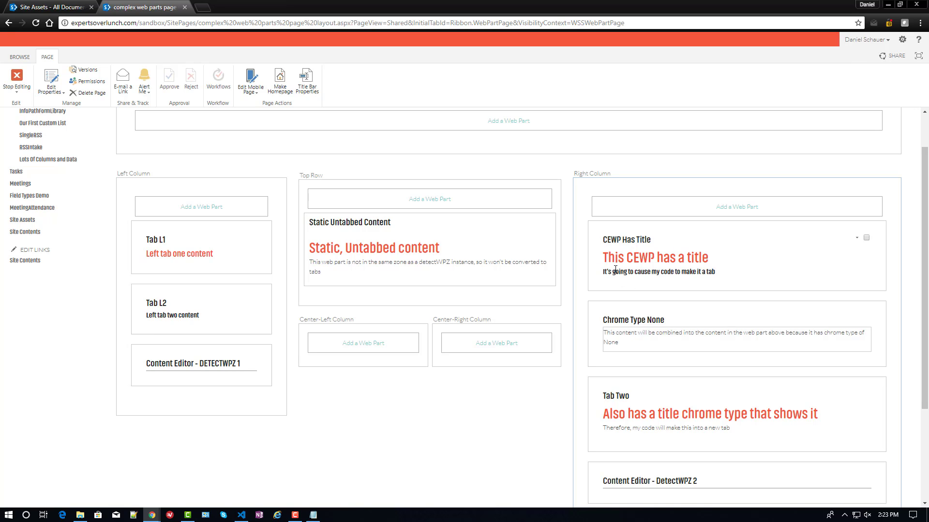
click(16, 79)
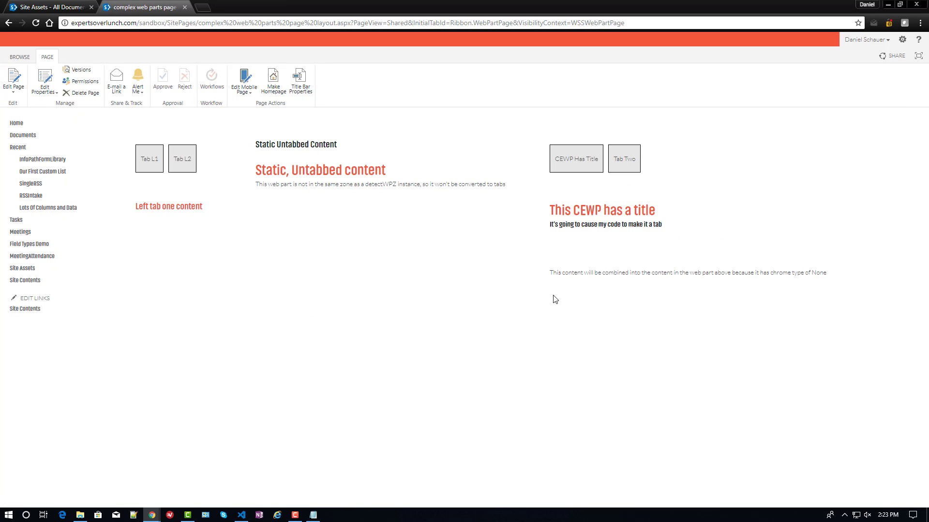
Highlight the chrome type None text under the CEWP Has Title tab, then view Tab Two and return to CEWP Has Title.
drag(549, 277, 827, 276)
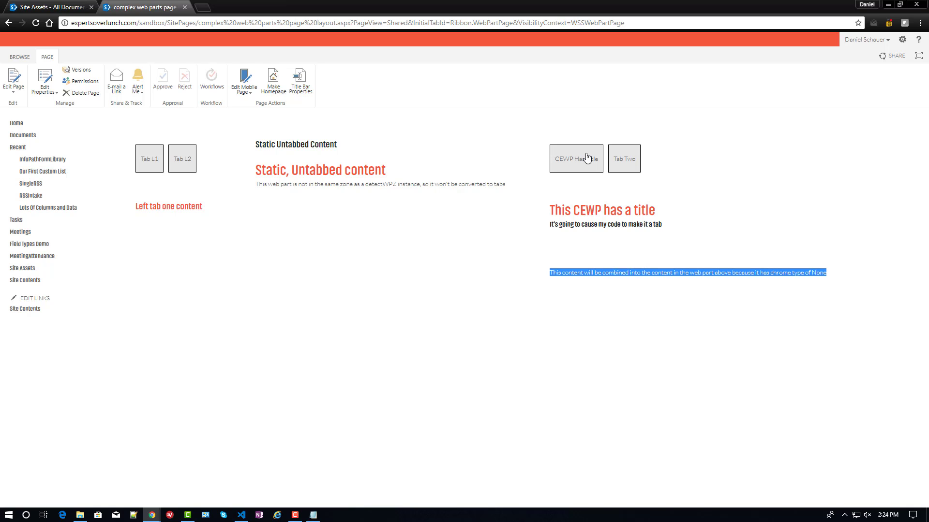
click(636, 166)
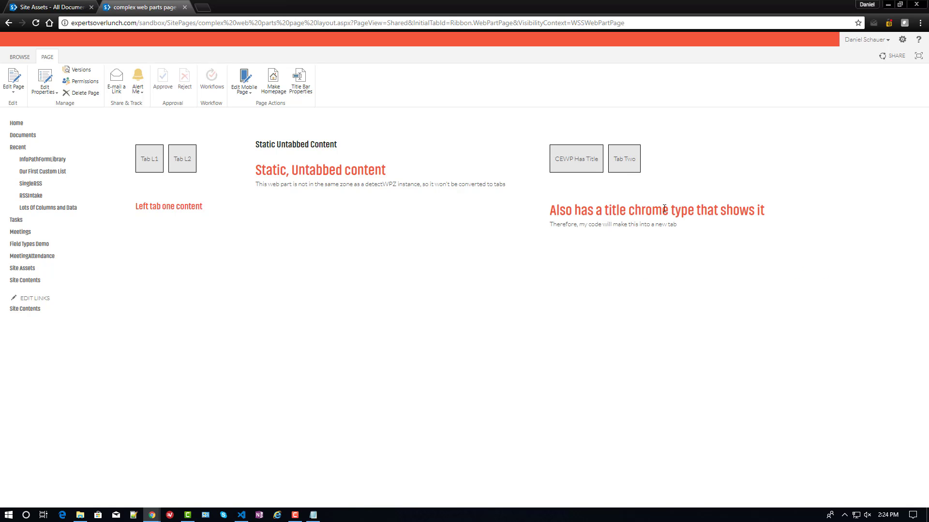
click(586, 165)
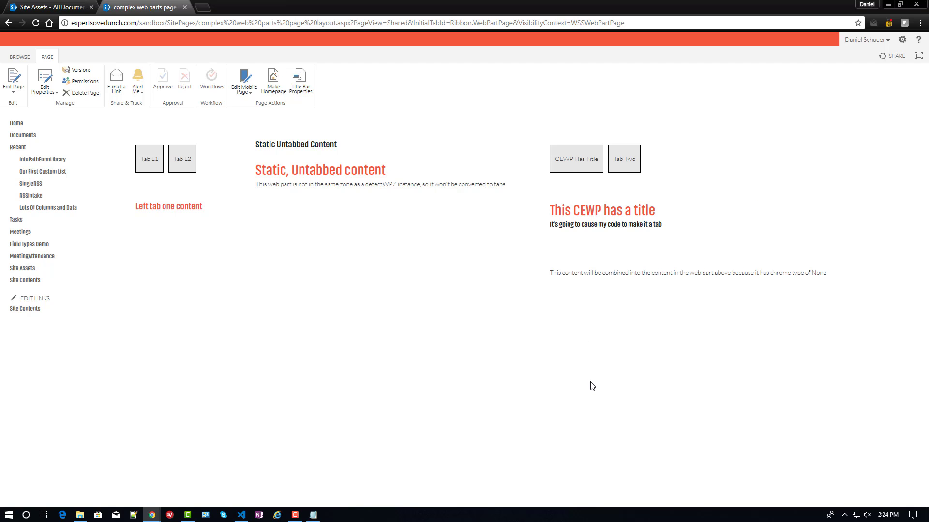